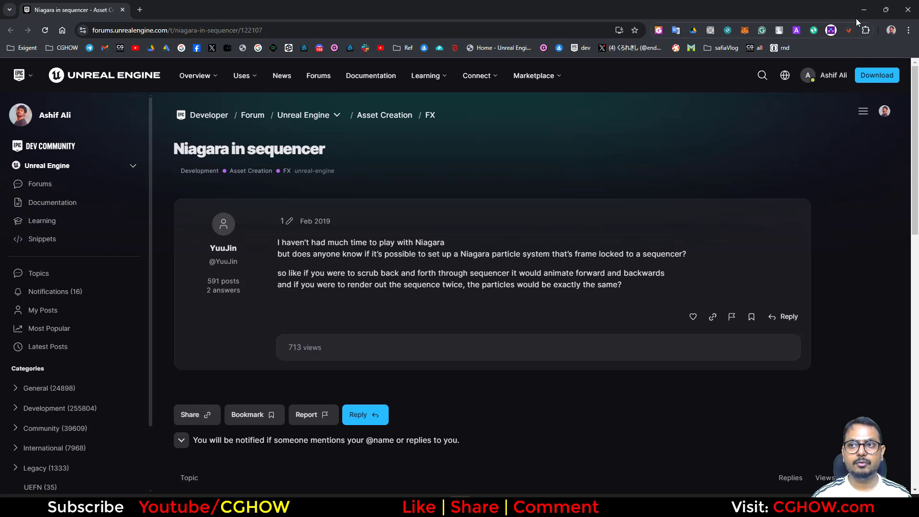
- Minimize the forum thread's browser window to reveal the desktop
{"action": "left_click", "coordinate": [864, 9]}
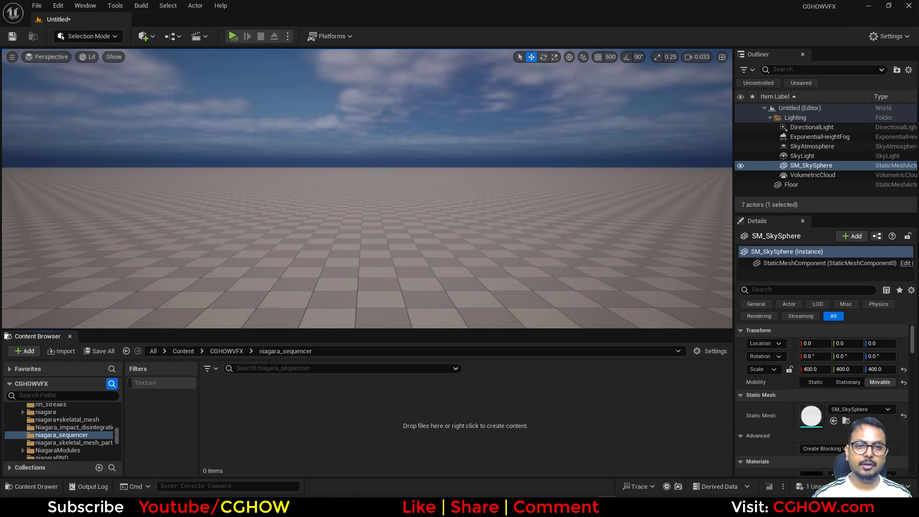
- Create a Level Sequence asset named SEq in the niagara_sequencer folder
{"action": "right_click", "coordinate": [380, 406]}
{"action": "mouse_move", "coordinate": [436, 246]}
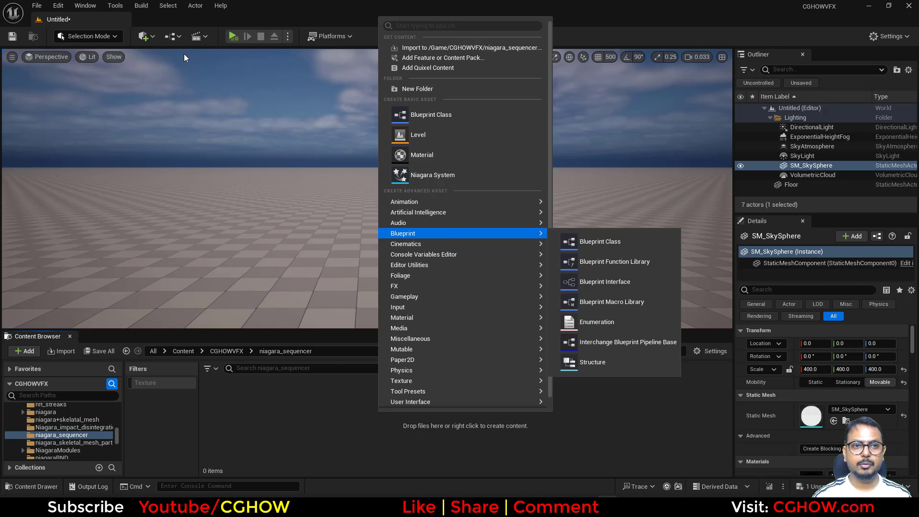
{"action": "left_click", "coordinate": [197, 37]}
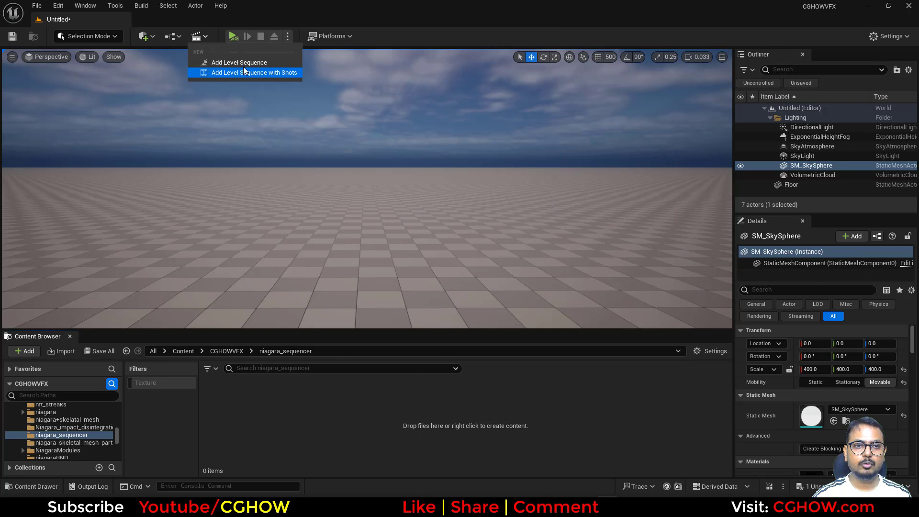
{"action": "right_click", "coordinate": [295, 421]}
{"action": "mouse_move", "coordinate": [347, 249]}
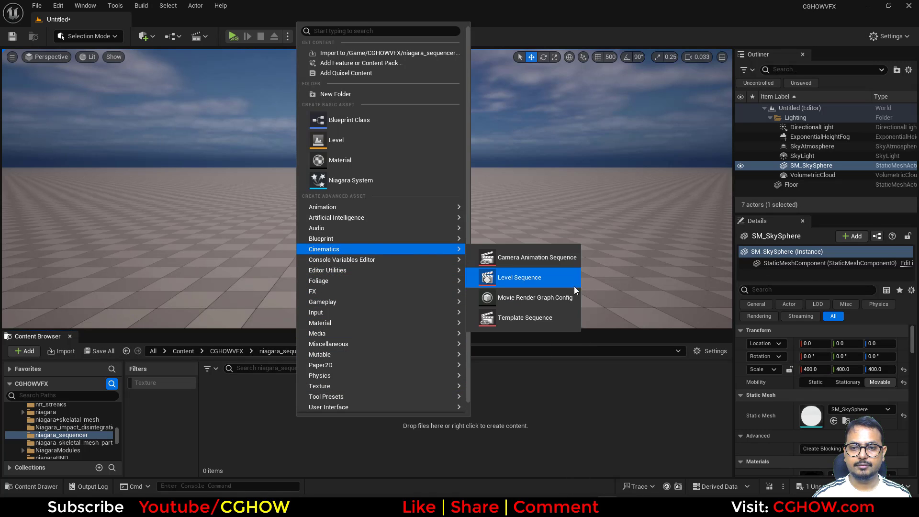
{"action": "left_click", "coordinate": [541, 277]}
{"action": "type", "text": "SEq"}
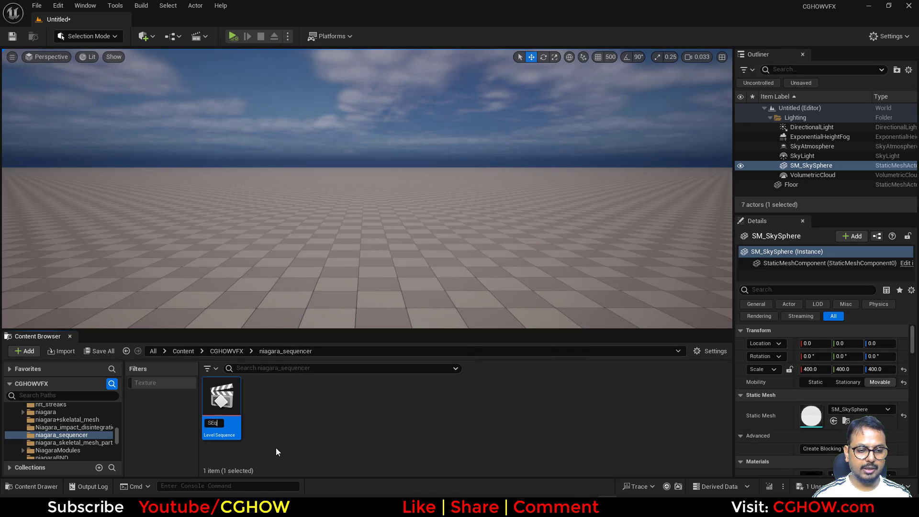
{"action": "key", "text": "Return"}
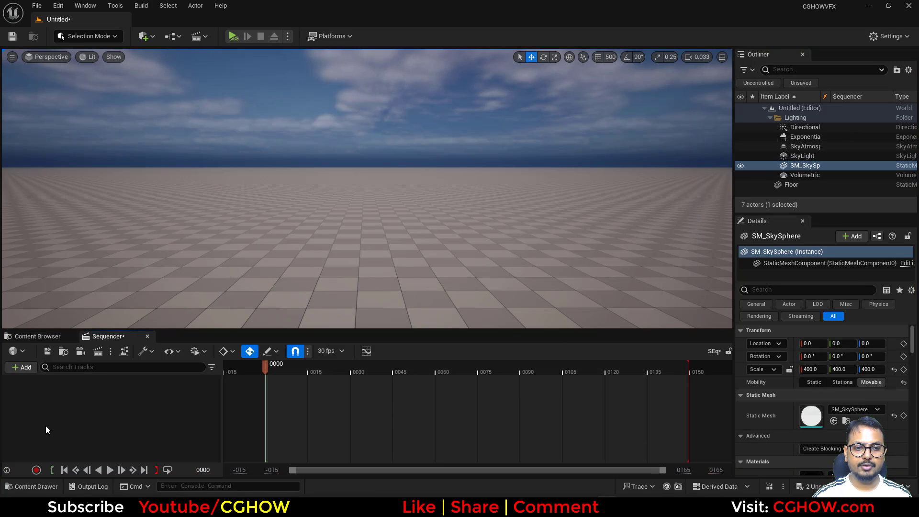
- Test-place SEq in the level, delete the actor, and bring its Sequencer timeline forward
{"action": "left_click", "coordinate": [55, 334]}
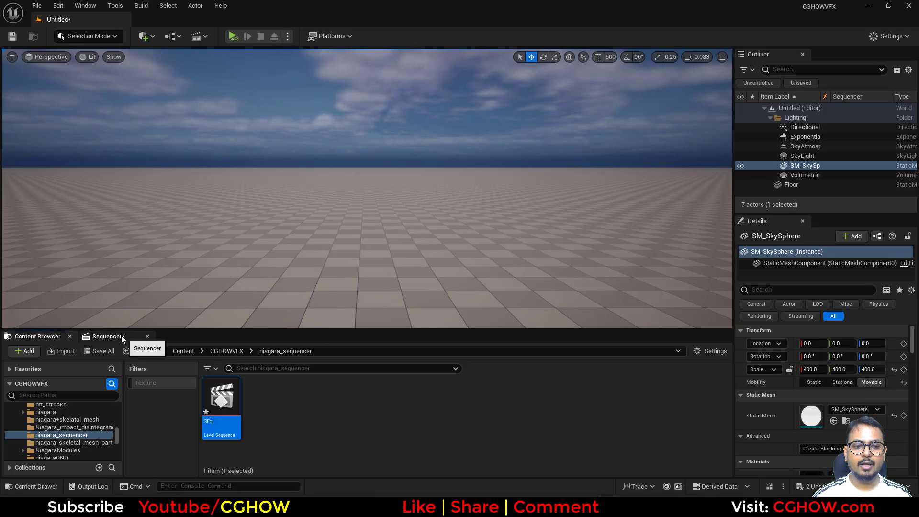
{"action": "left_click_drag", "start_coordinate": [221, 402], "coordinate": [431, 217]}
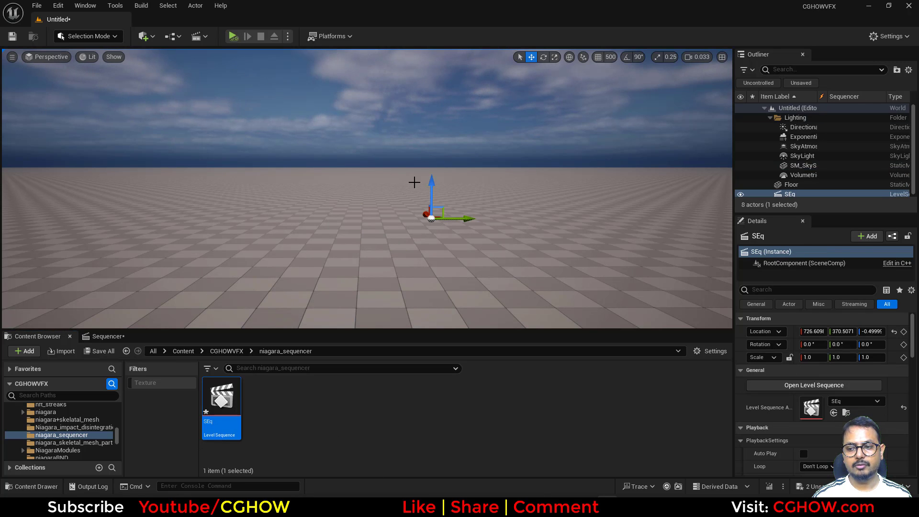
{"action": "scroll", "coordinate": [809, 418], "scroll_direction": "down", "scroll_amount": 3}
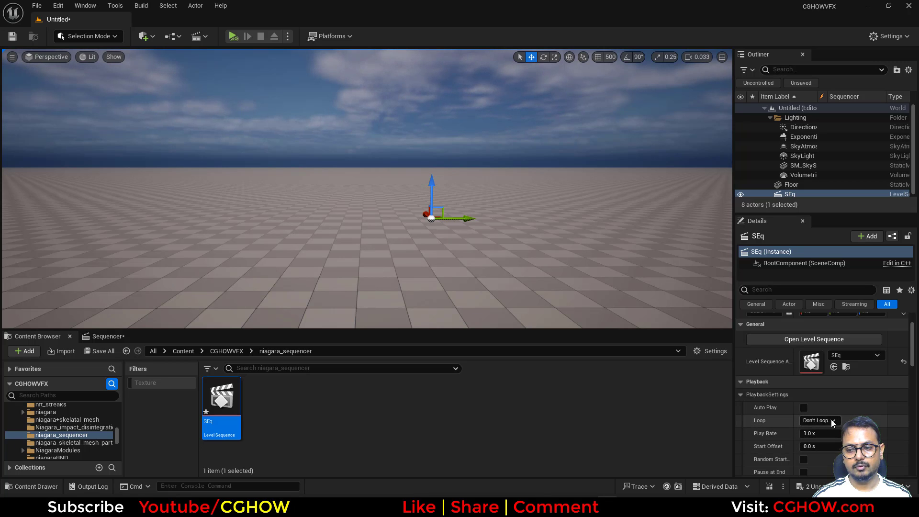
{"action": "scroll", "coordinate": [799, 386], "scroll_direction": "up", "scroll_amount": 3}
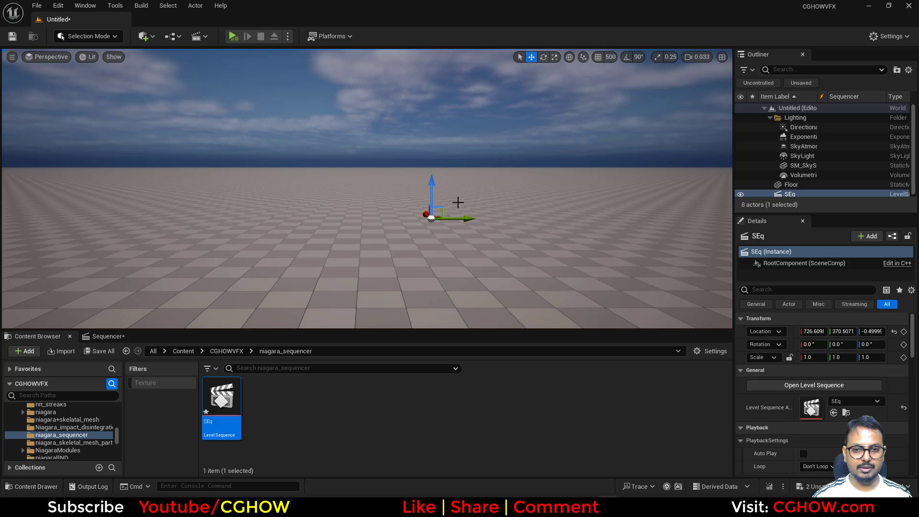
{"action": "key", "text": "Delete"}
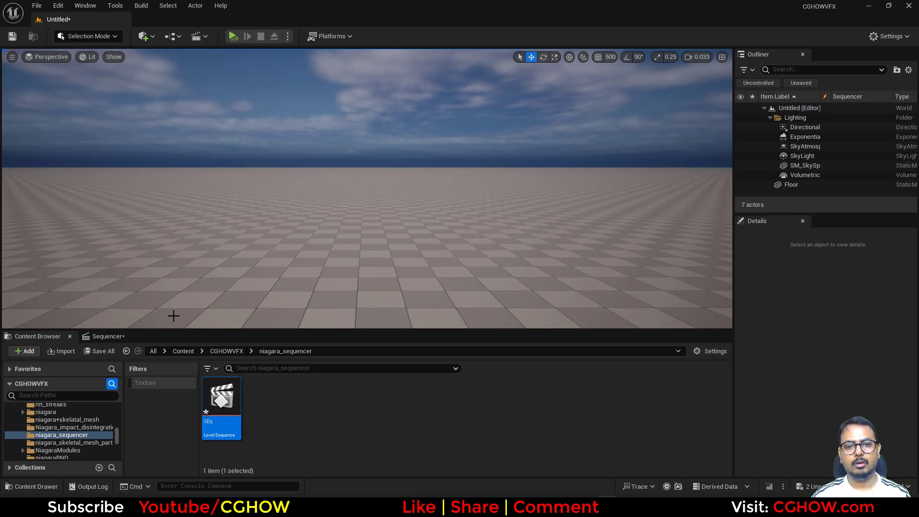
{"action": "left_click", "coordinate": [109, 336]}
- Create a Niagara System named FX from the Fountain emitter template
{"action": "left_click", "coordinate": [42, 335]}
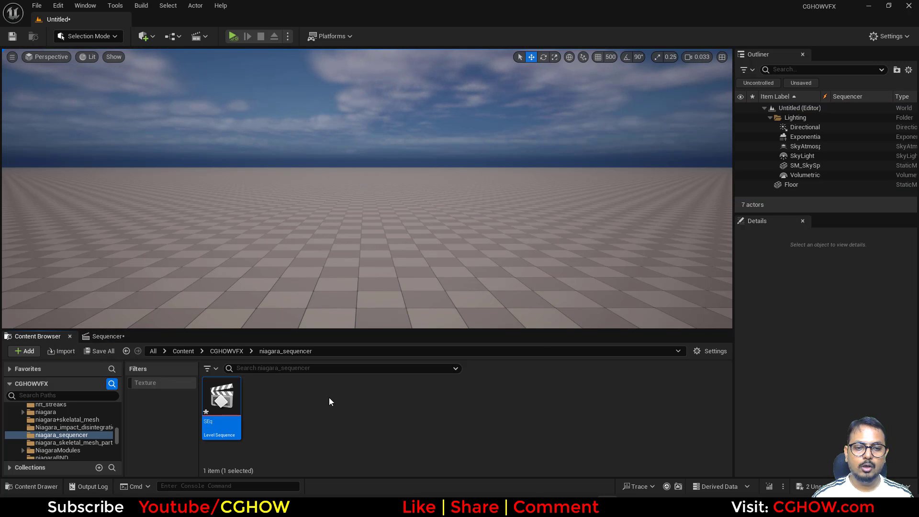
{"action": "right_click", "coordinate": [368, 397]}
{"action": "left_click", "coordinate": [423, 163]}
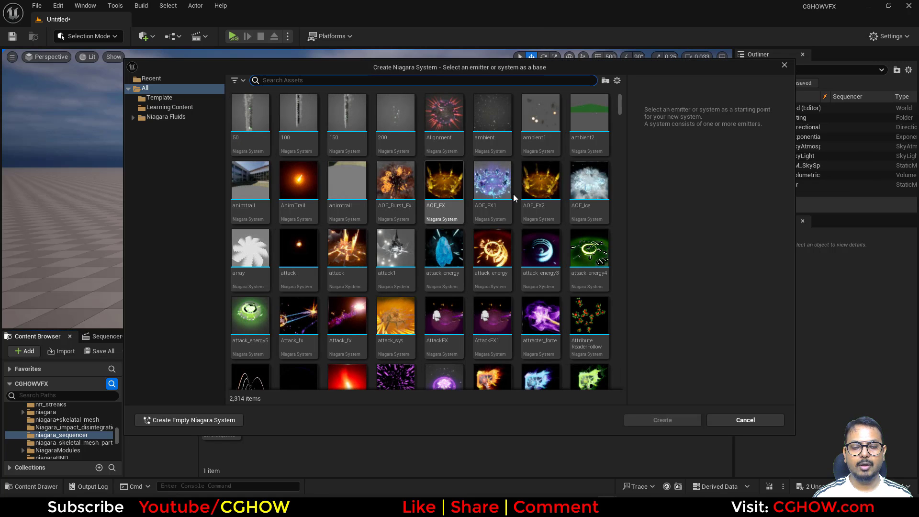
{"action": "scroll", "coordinate": [451, 255], "scroll_direction": "down", "scroll_amount": 5}
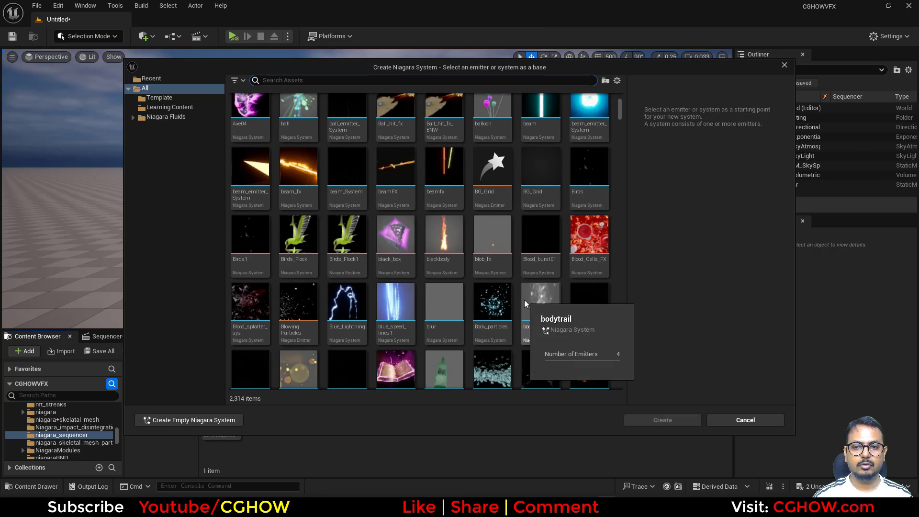
{"action": "scroll", "coordinate": [531, 316], "scroll_direction": "up", "scroll_amount": 5}
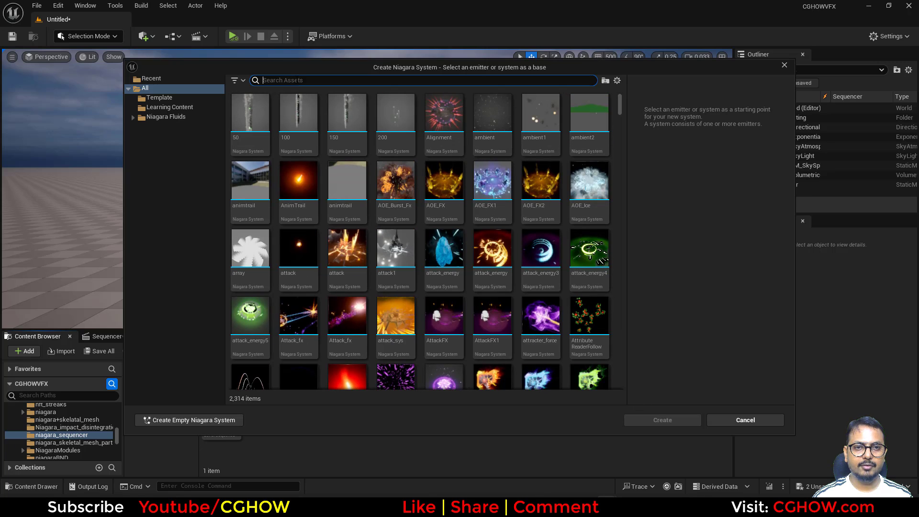
{"action": "type", "text": "fou"}
{"action": "double_click", "coordinate": [291, 124]}
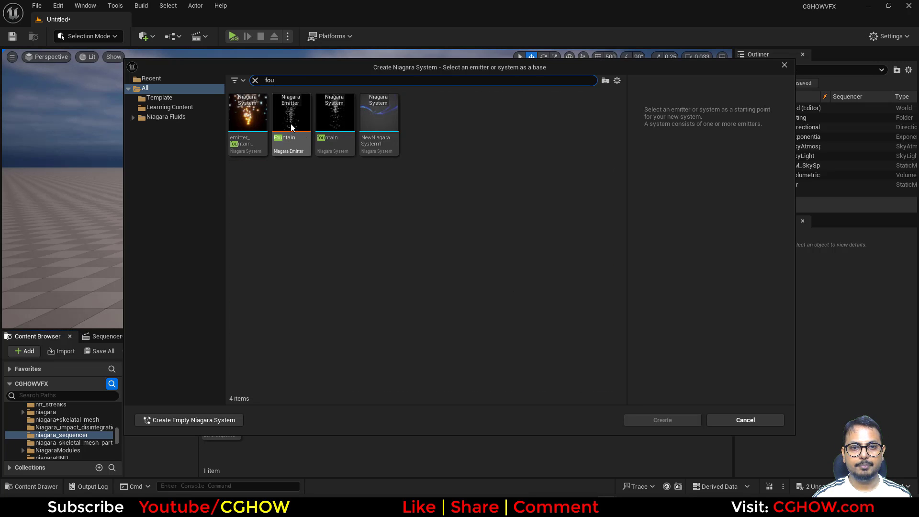
{"action": "type", "text": "FX"}
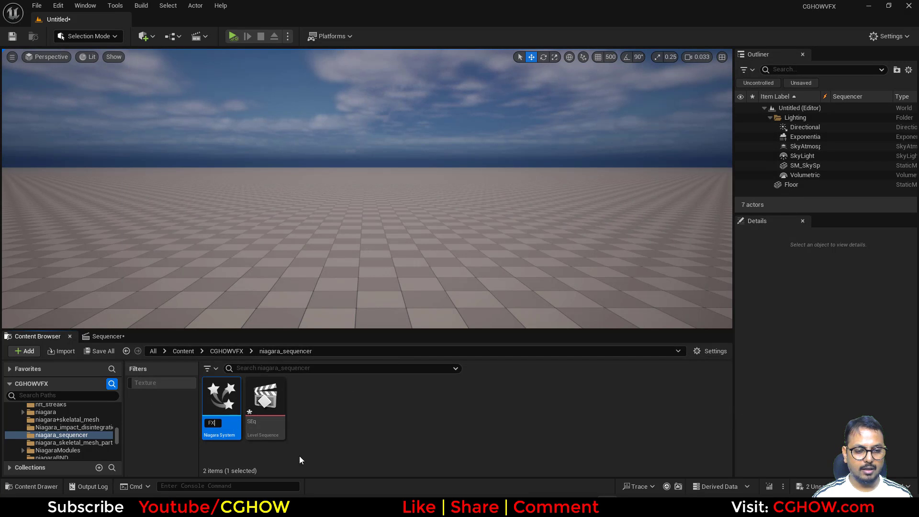
{"action": "key", "text": "Return"}
- Open FX in the Niagara editor and delete its Fountain emitter
{"action": "double_click", "coordinate": [222, 400]}
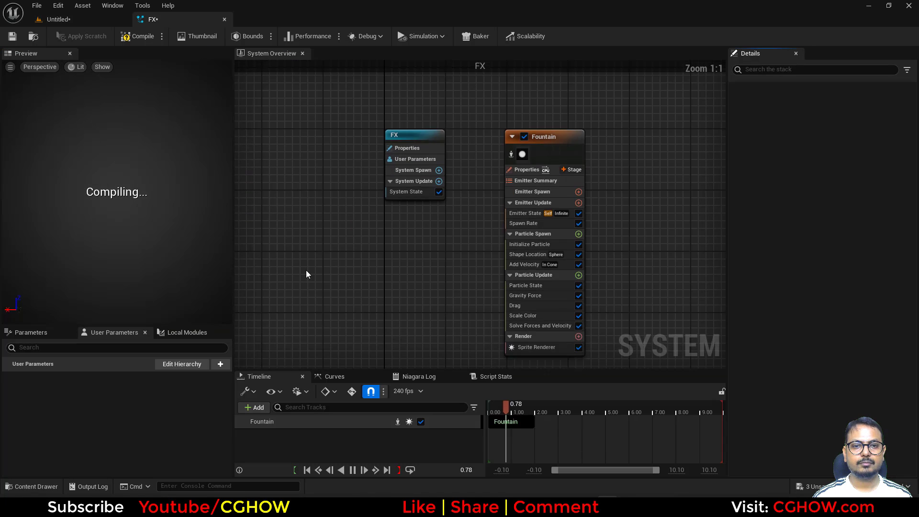
{"action": "right_click_drag", "start_coordinate": [365, 242], "coordinate": [318, 232]}
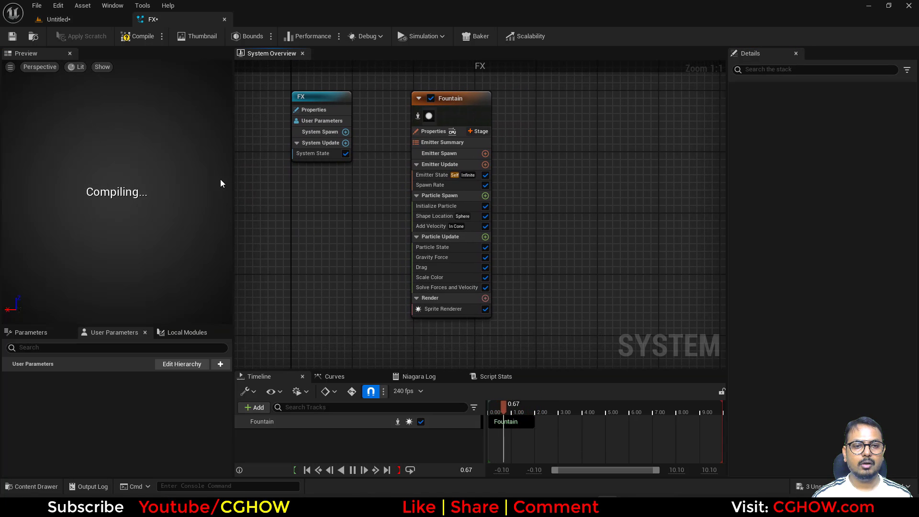
{"action": "left_click", "coordinate": [445, 101]}
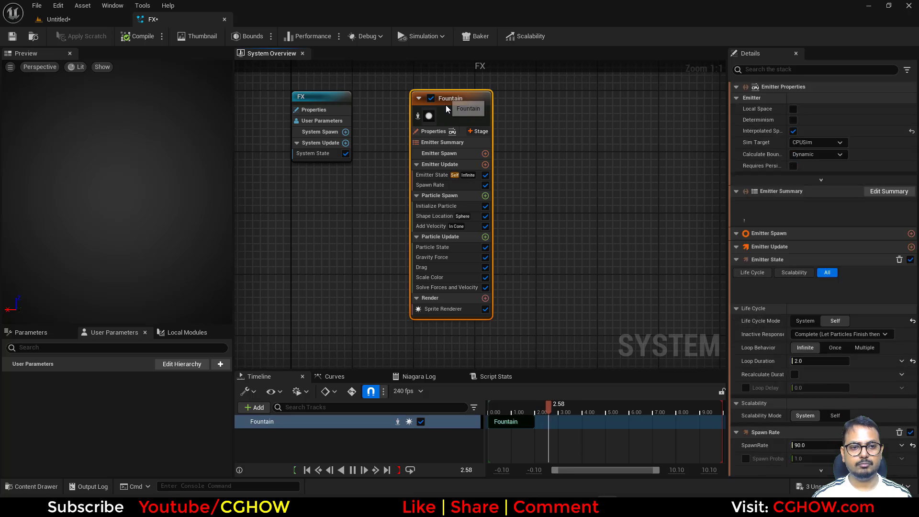
{"action": "key", "text": "Delete"}
- Re-add the Fountain emitter to FX, then return to the level's assets
{"action": "right_click", "coordinate": [441, 106]}
{"action": "left_click", "coordinate": [478, 119]}
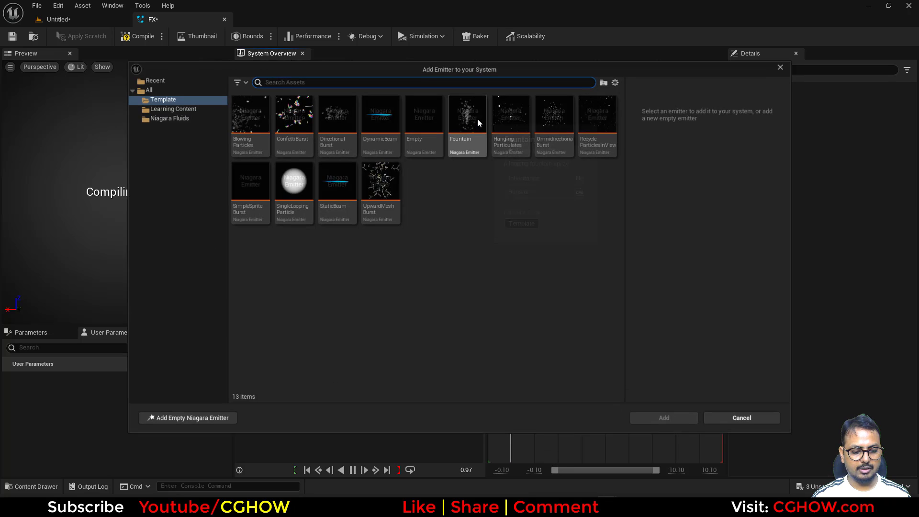
{"action": "type", "text": "fou"}
{"action": "left_click", "coordinate": [265, 129]}
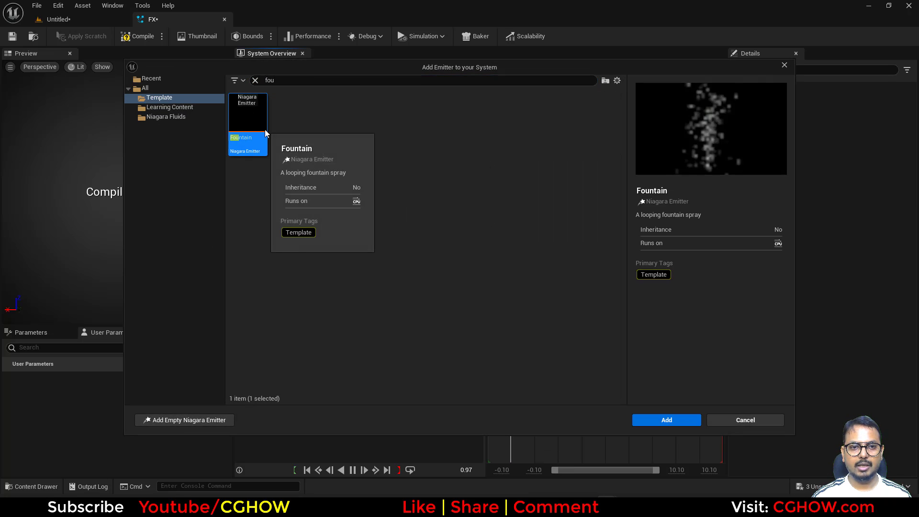
{"action": "double_click", "coordinate": [265, 129]}
{"action": "right_click_drag", "start_coordinate": [434, 185], "coordinate": [364, 218]}
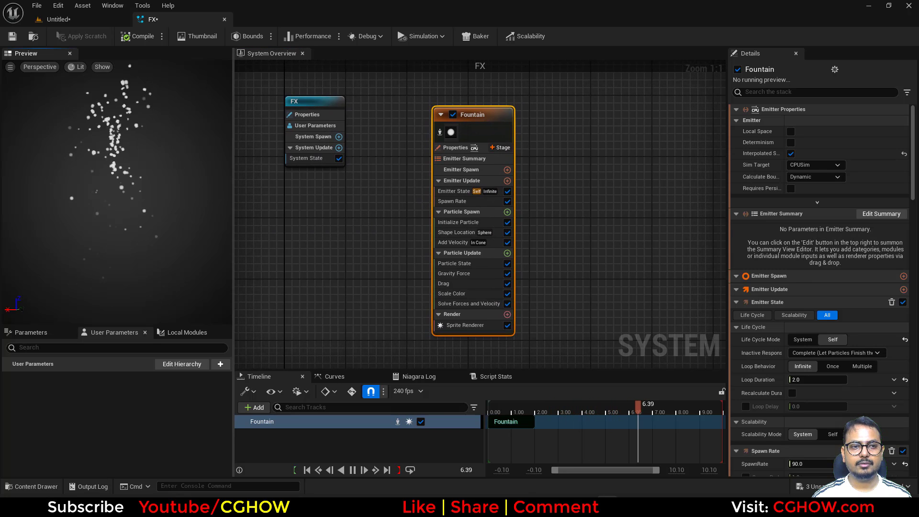
{"action": "left_click", "coordinate": [33, 36]}
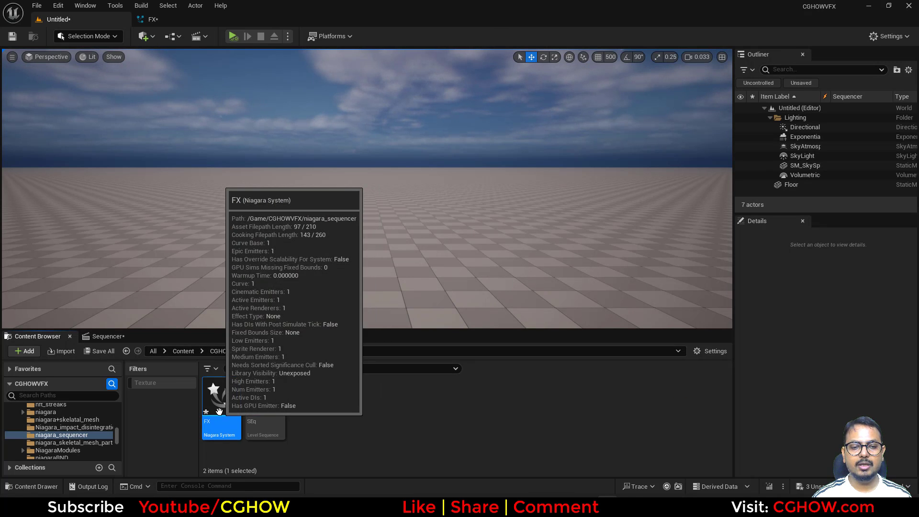
- Drop FX into the level near the viewport centre and bring SEq's timeline forward
{"action": "left_click_drag", "start_coordinate": [221, 400], "coordinate": [368, 234]}
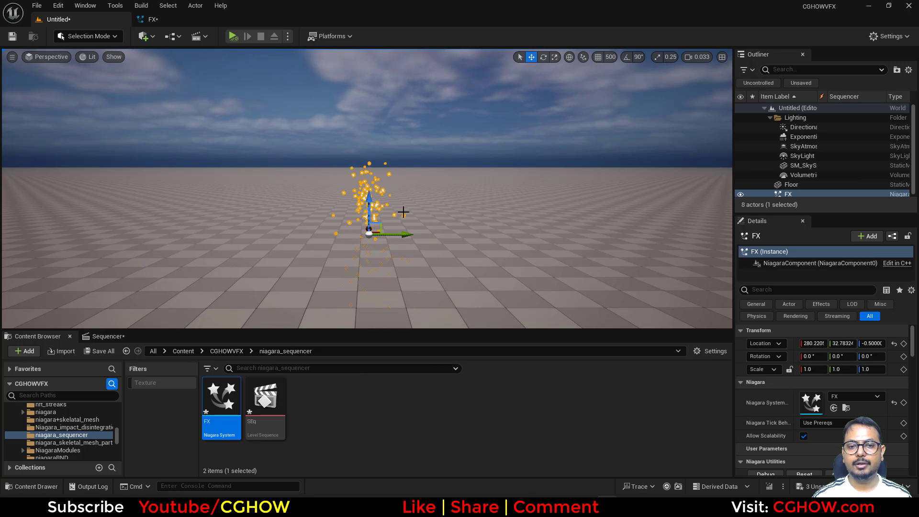
{"action": "right_click_drag", "start_coordinate": [358, 225], "coordinate": [363, 229]}
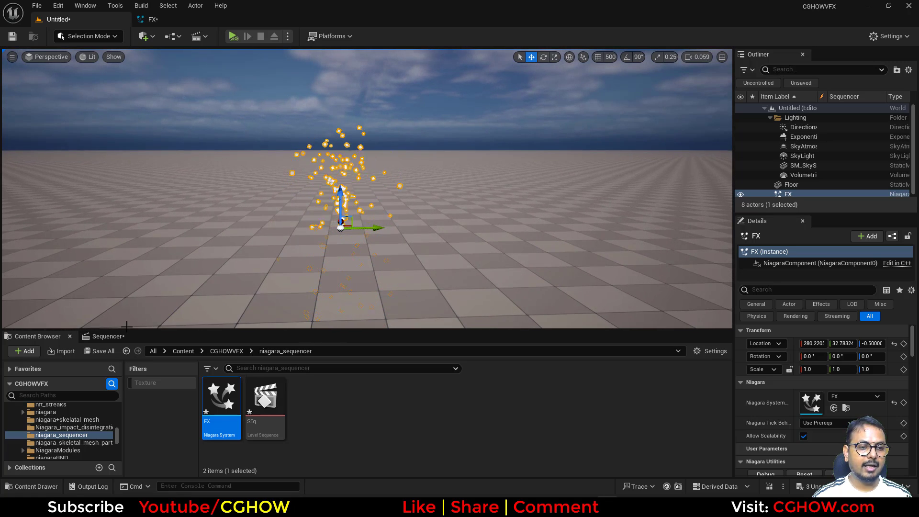
{"action": "left_click", "coordinate": [108, 337]}
- Add the FX actor to the SEq sequence
{"action": "left_click", "coordinate": [22, 367]}
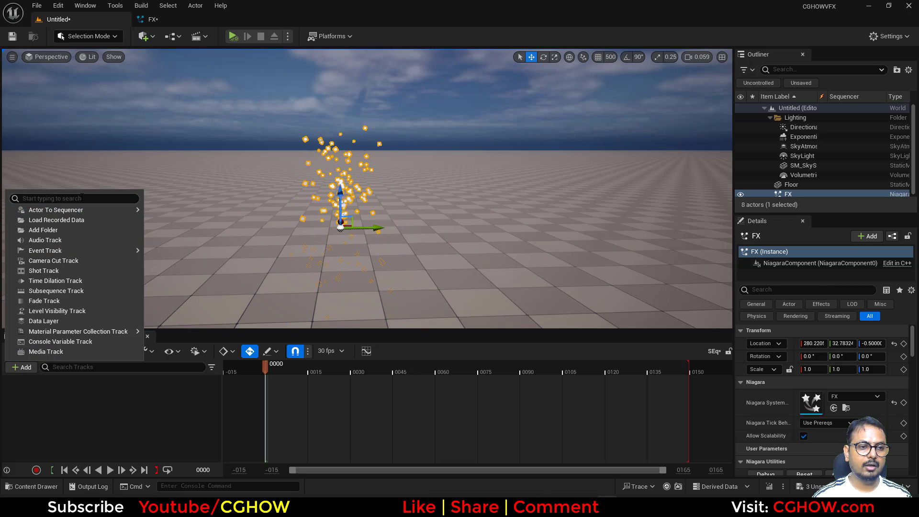
{"action": "mouse_move", "coordinate": [82, 211]}
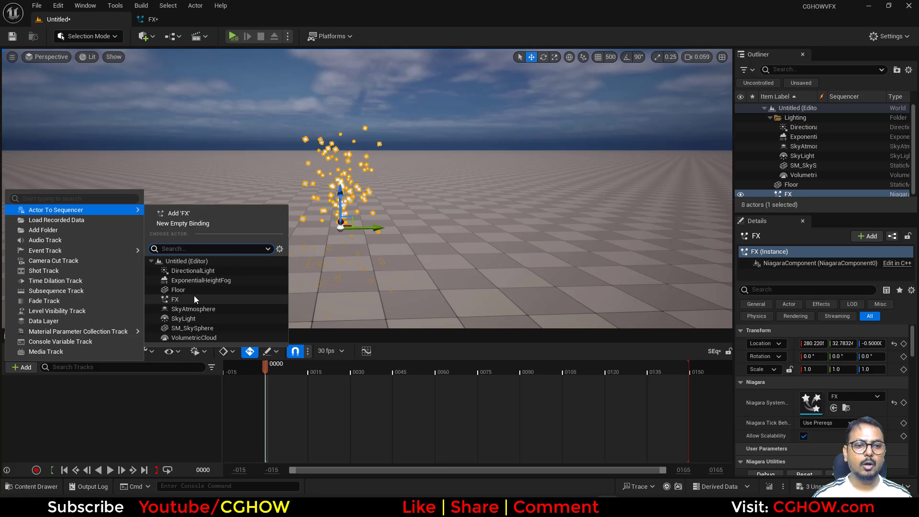
{"action": "left_click", "coordinate": [188, 212]}
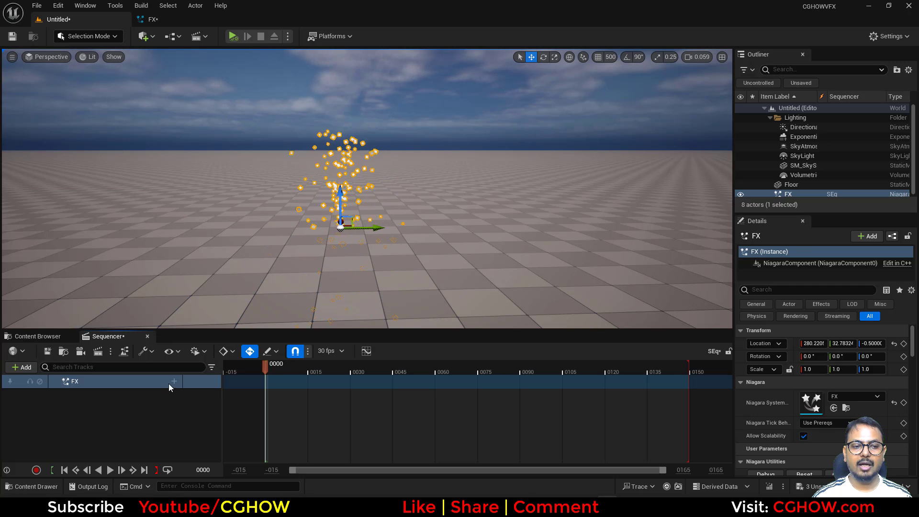
- Give the FX actor a NiagaraComponent0 component track
{"action": "left_click", "coordinate": [173, 381]}
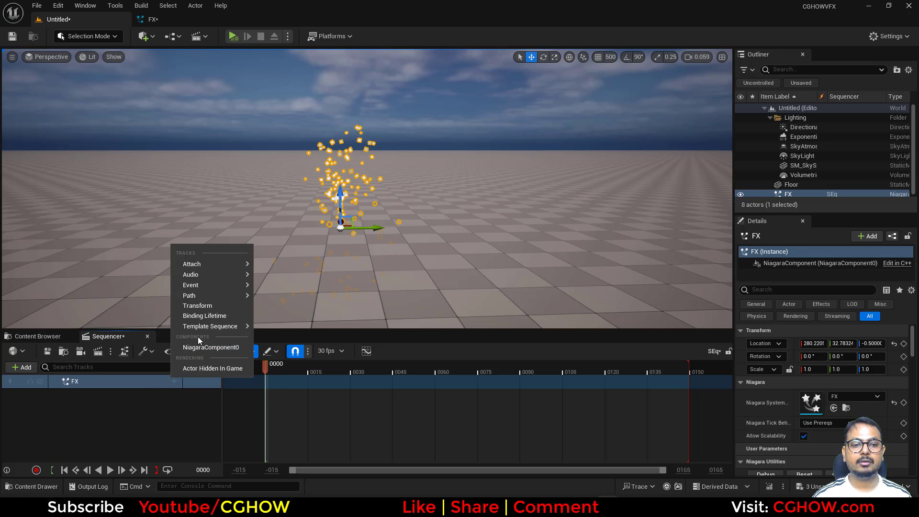
{"action": "left_click", "coordinate": [206, 347]}
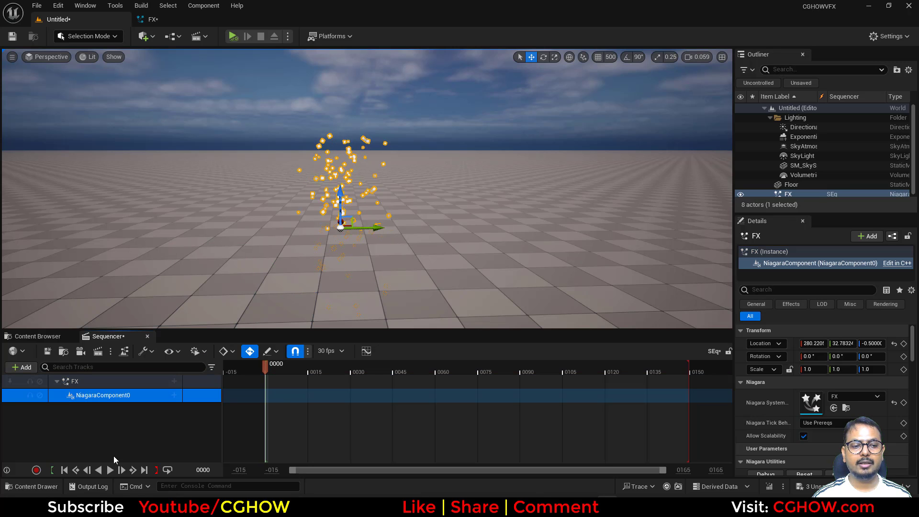
{"action": "left_click", "coordinate": [173, 396]}
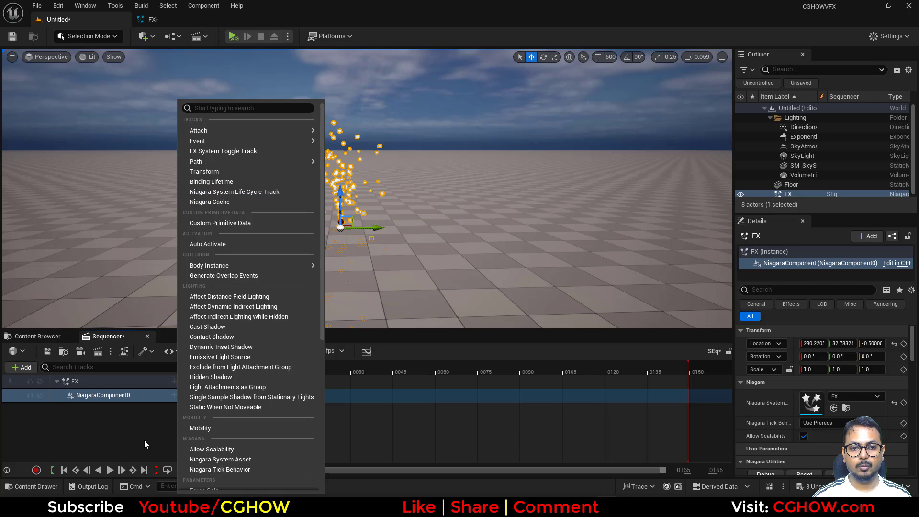
{"action": "left_click", "coordinate": [129, 423]}
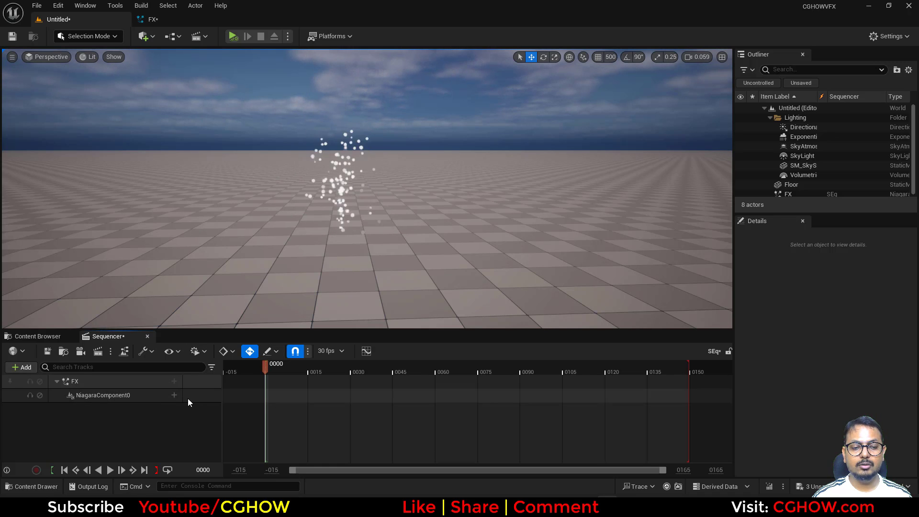
{"action": "left_click", "coordinate": [175, 396]}
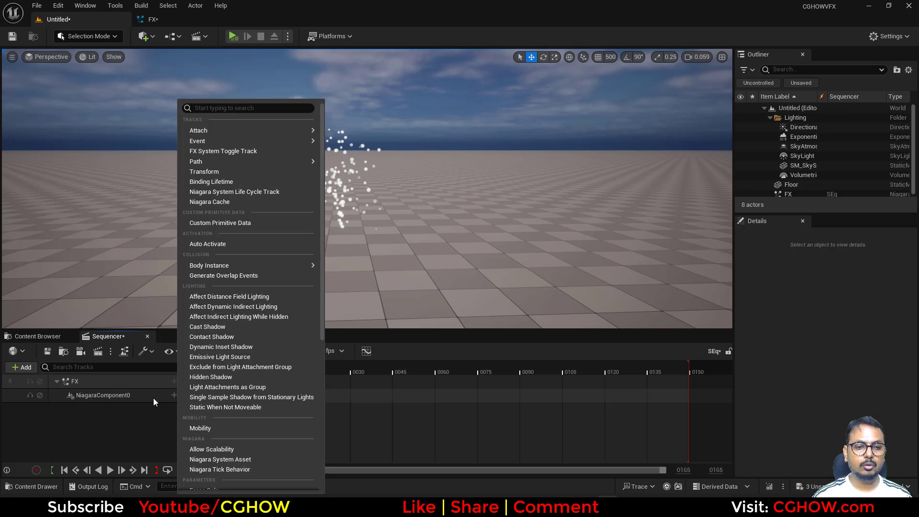
{"action": "left_click", "coordinate": [119, 386]}
- Convert FX to a spawnable, keying Spawned on at 0060 and off at 0059
{"action": "right_click", "coordinate": [119, 385]}
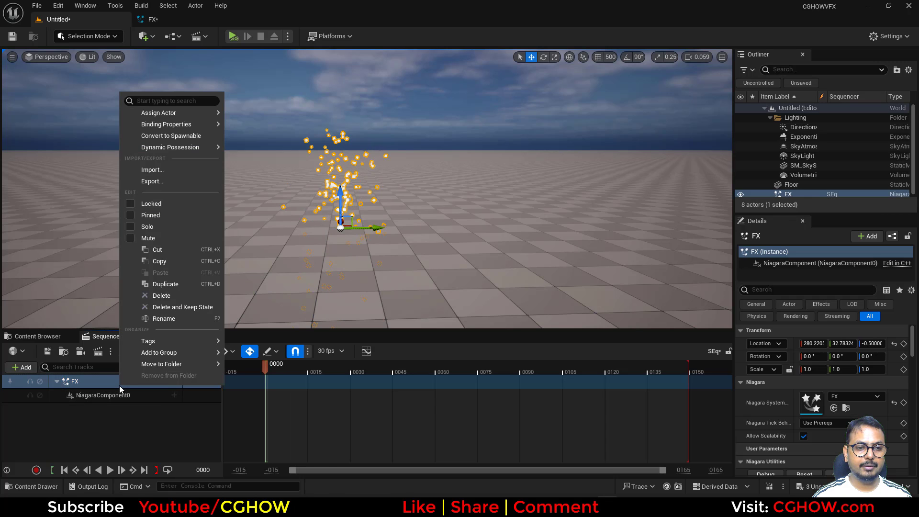
{"action": "left_click", "coordinate": [179, 136]}
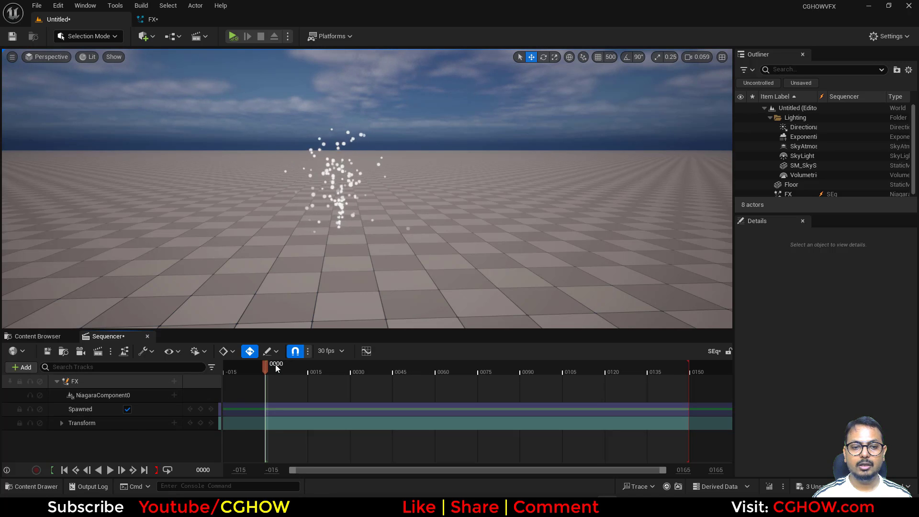
{"action": "left_click_drag", "start_coordinate": [275, 365], "coordinate": [437, 387]}
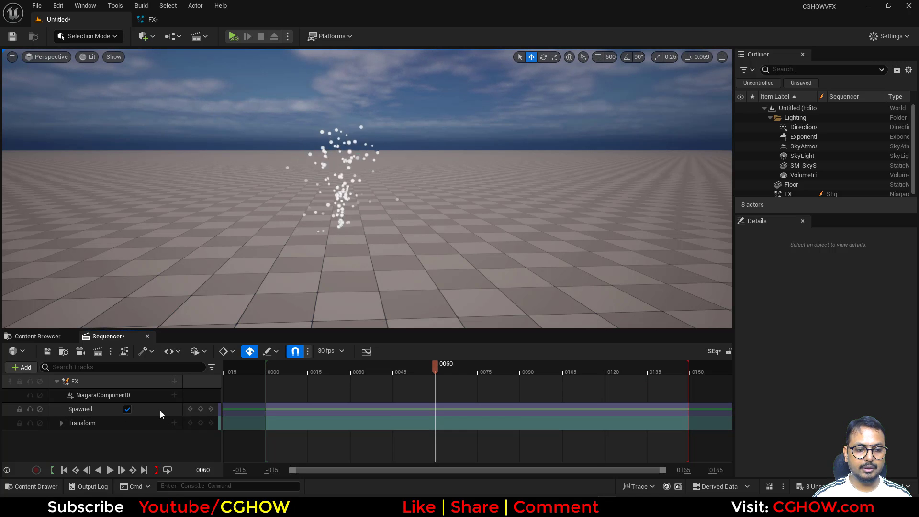
{"action": "left_click", "coordinate": [200, 409]}
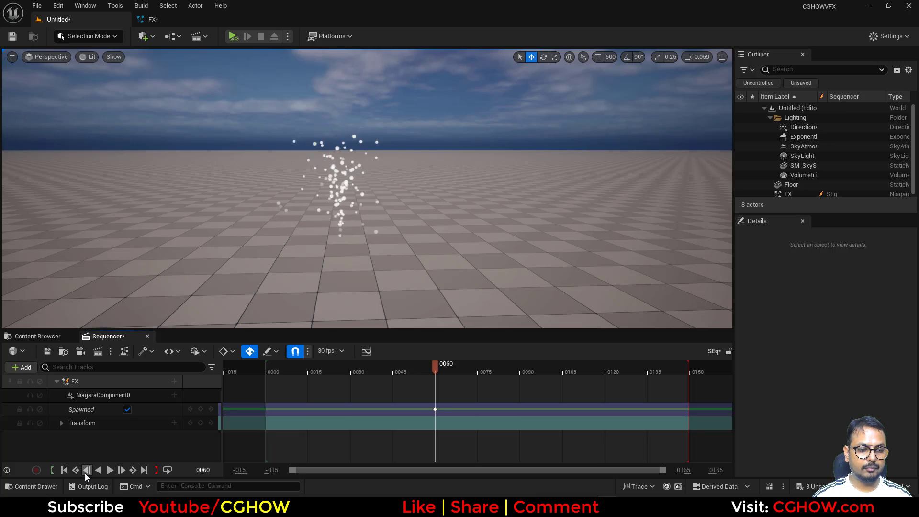
{"action": "left_click", "coordinate": [86, 471]}
{"action": "left_click", "coordinate": [127, 409]}
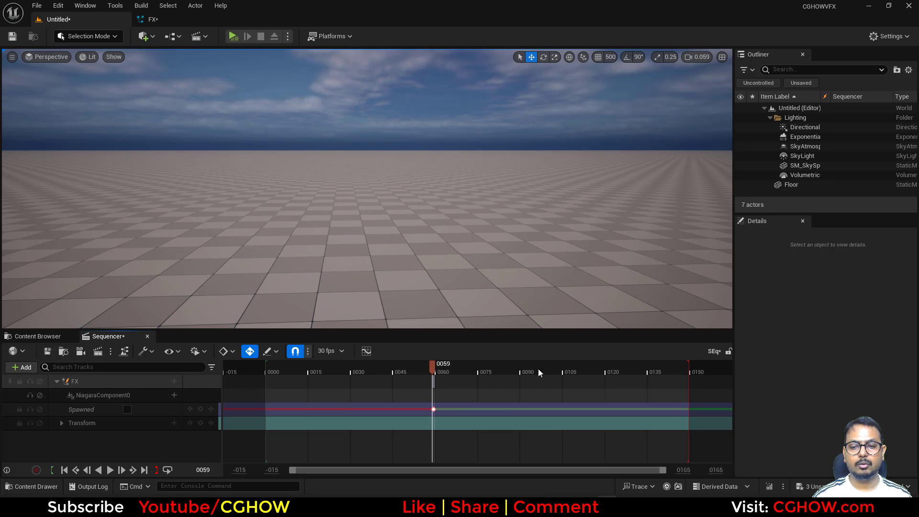
- Play the sequence from frame 0004 to preview the spawn, then park at 0075
{"action": "left_click", "coordinate": [277, 372]}
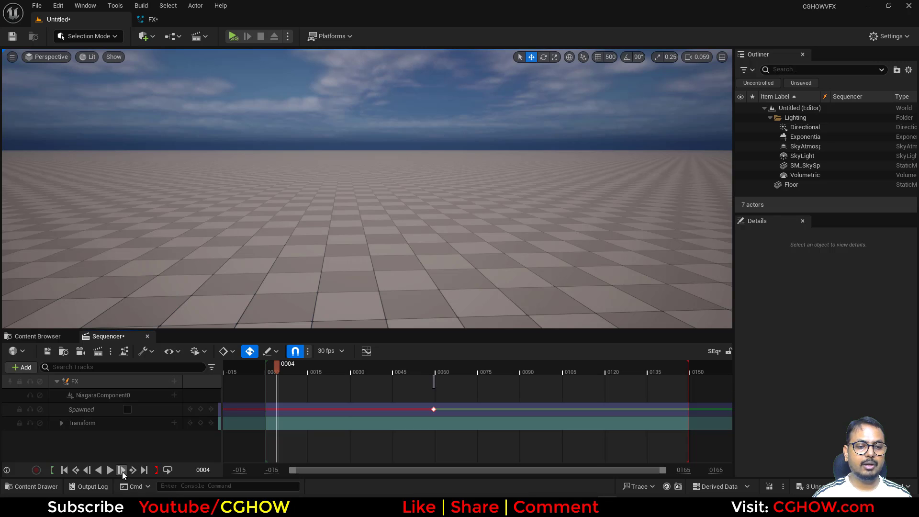
{"action": "left_click", "coordinate": [111, 471]}
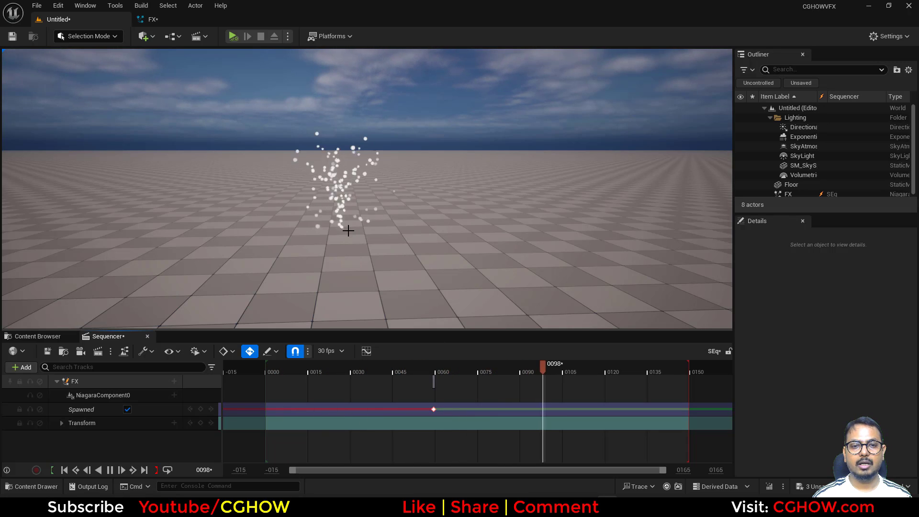
{"action": "left_click", "coordinate": [487, 369]}
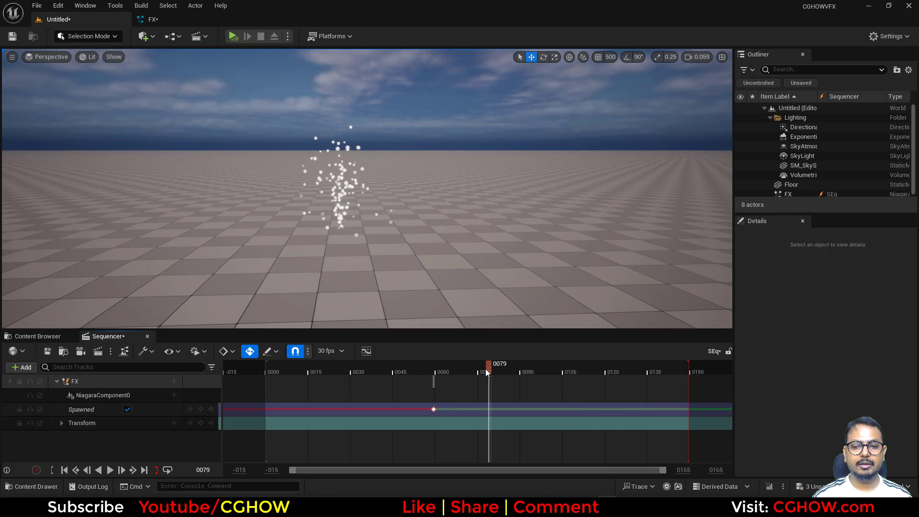
{"action": "left_click_drag", "start_coordinate": [485, 369], "coordinate": [476, 371]}
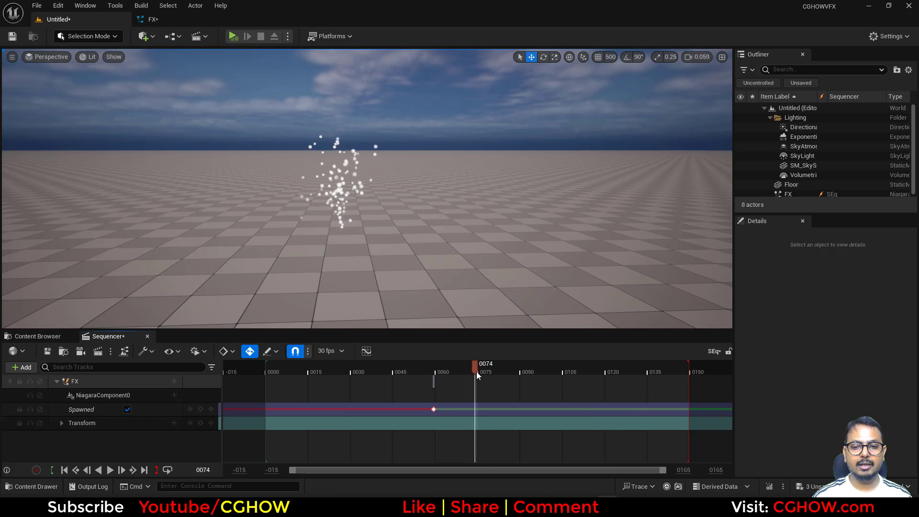
- Key Spawned on at 0075 and off at 0076, then play from 0039 to check
{"action": "left_click", "coordinate": [201, 409]}
{"action": "left_click", "coordinate": [122, 473]}
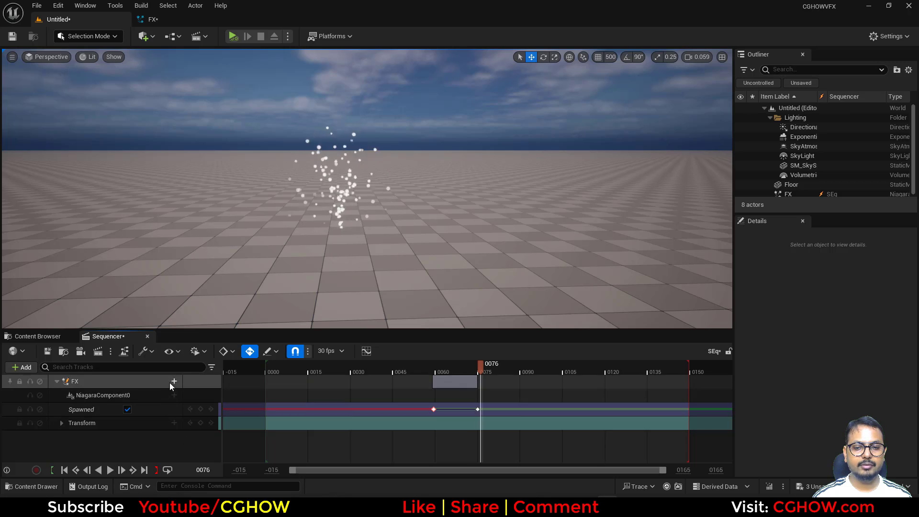
{"action": "left_click", "coordinate": [127, 409]}
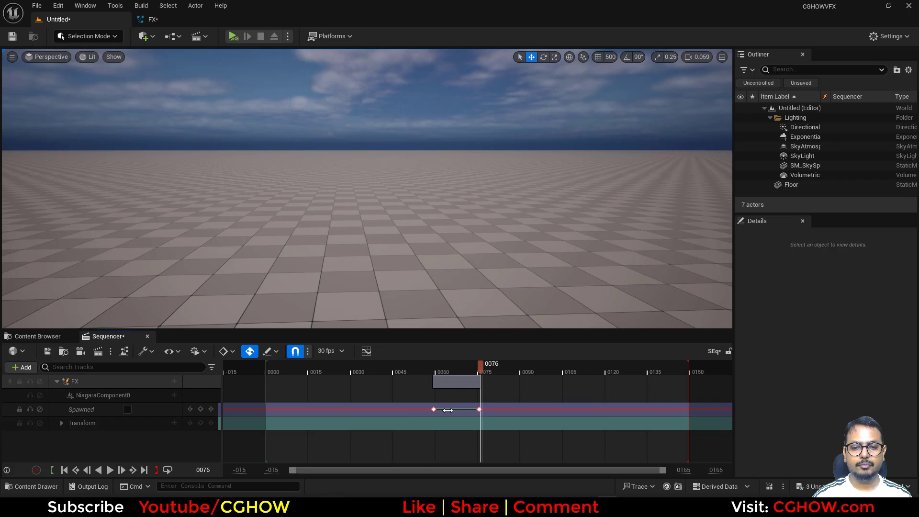
{"action": "left_click", "coordinate": [376, 367]}
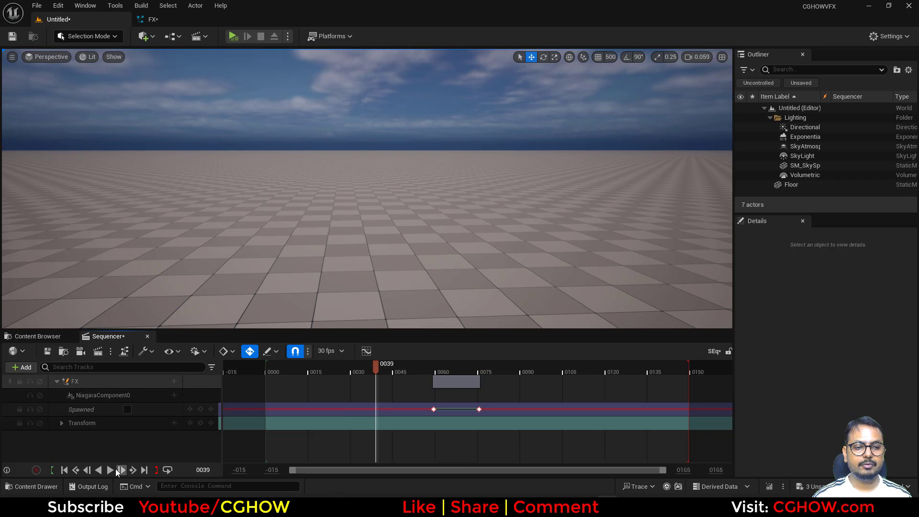
{"action": "left_click", "coordinate": [113, 470]}
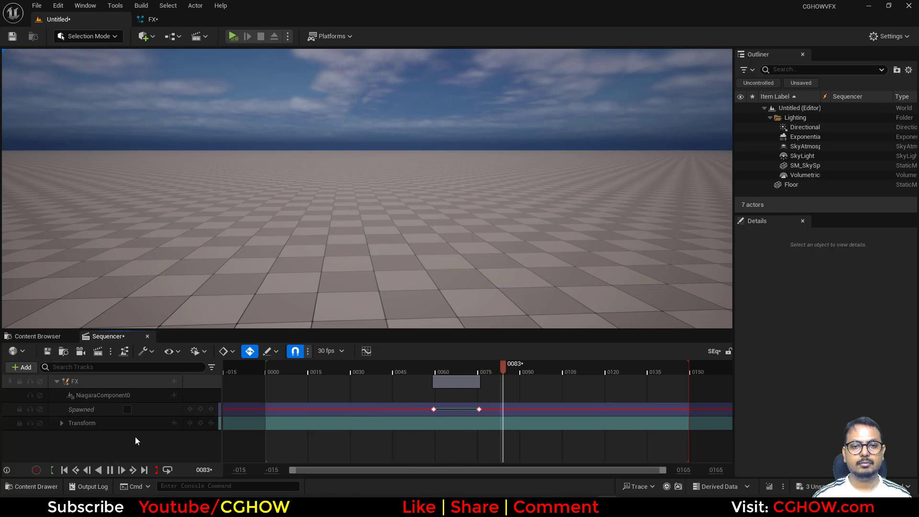
{"action": "key", "text": "space"}
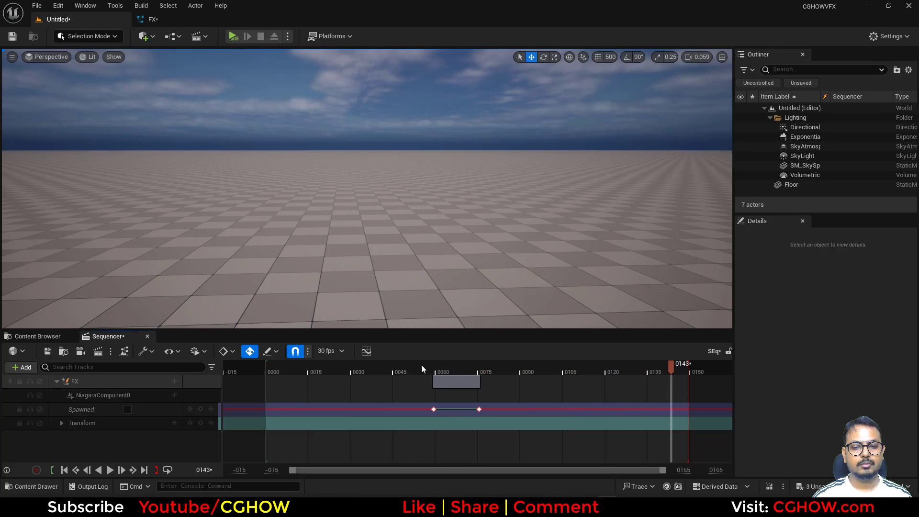
{"action": "left_click_drag", "start_coordinate": [423, 372], "coordinate": [327, 383]}
- Delete all keys on the Spawned track and re-enable Spawned
{"action": "left_click", "coordinate": [444, 410]}
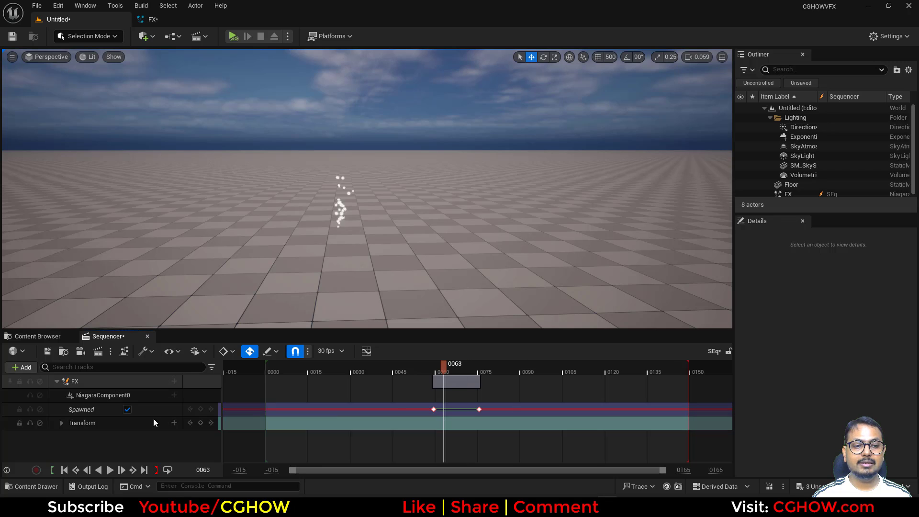
{"action": "left_click", "coordinate": [81, 410]}
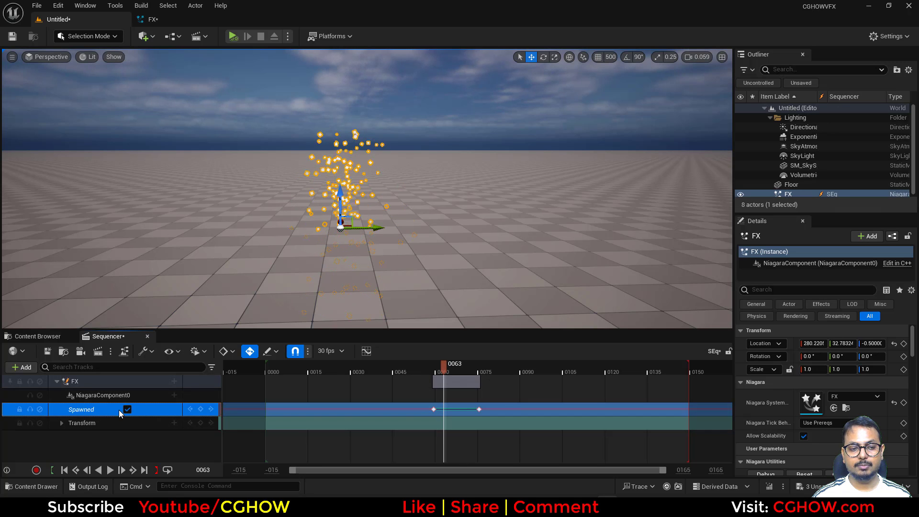
{"action": "key", "text": "Delete"}
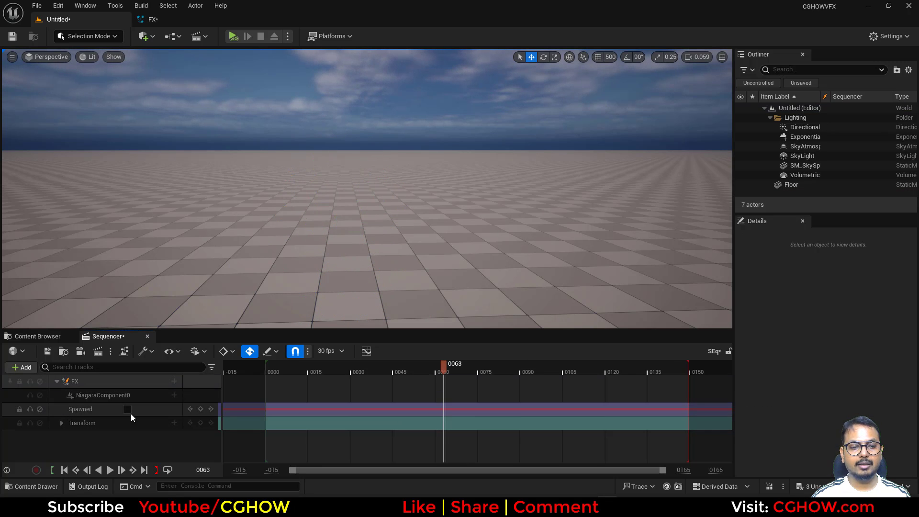
{"action": "left_click", "coordinate": [126, 410]}
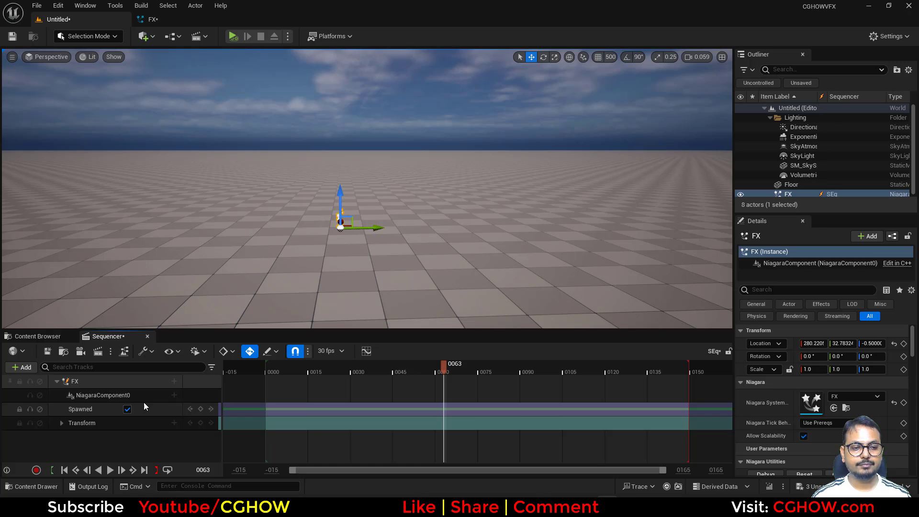
- Add a Niagara System Life Cycle track to NiagaraComponent0, starting its section at frame 14
{"action": "left_click", "coordinate": [171, 395]}
{"action": "left_click", "coordinate": [174, 395]}
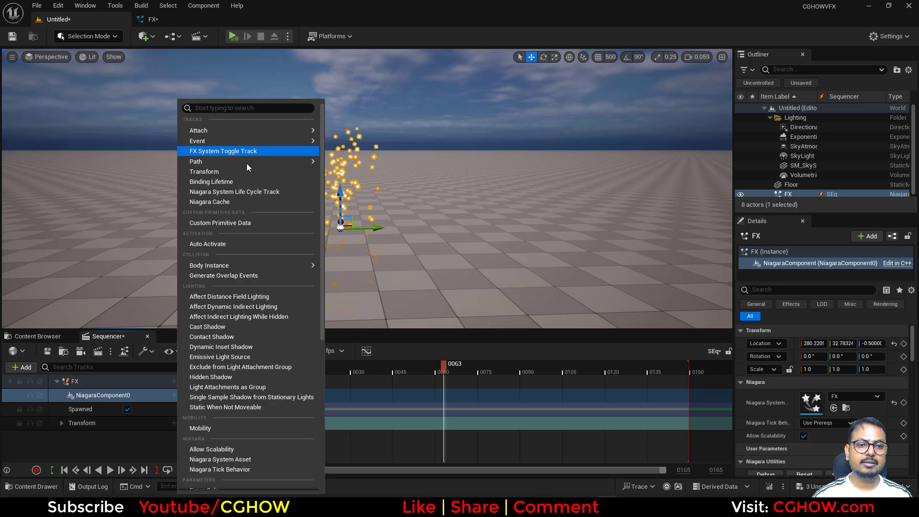
{"action": "left_click", "coordinate": [234, 191]}
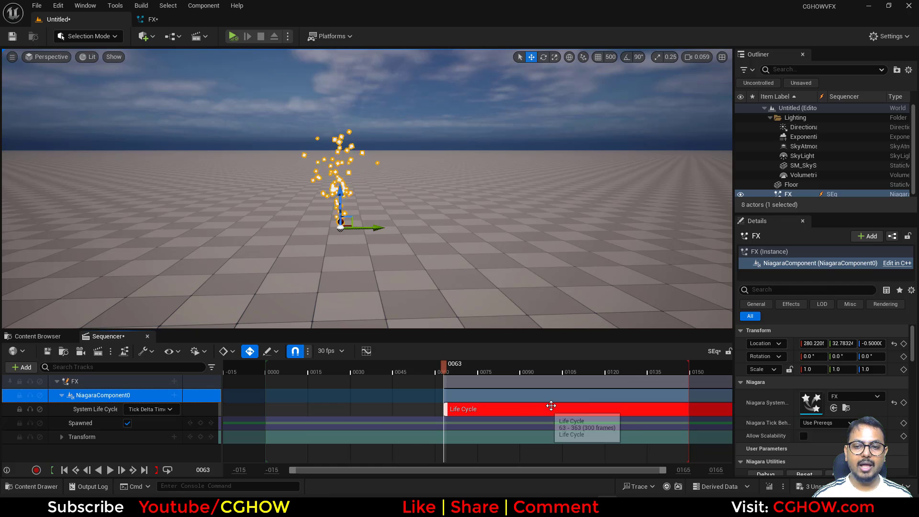
{"action": "mouse_move", "coordinate": [513, 405]}
{"action": "left_mouse_down"}
{"action": "mouse_move", "coordinate": [365, 402]}
{"action": "mouse_move", "coordinate": [383, 402]}
{"action": "left_mouse_up"}
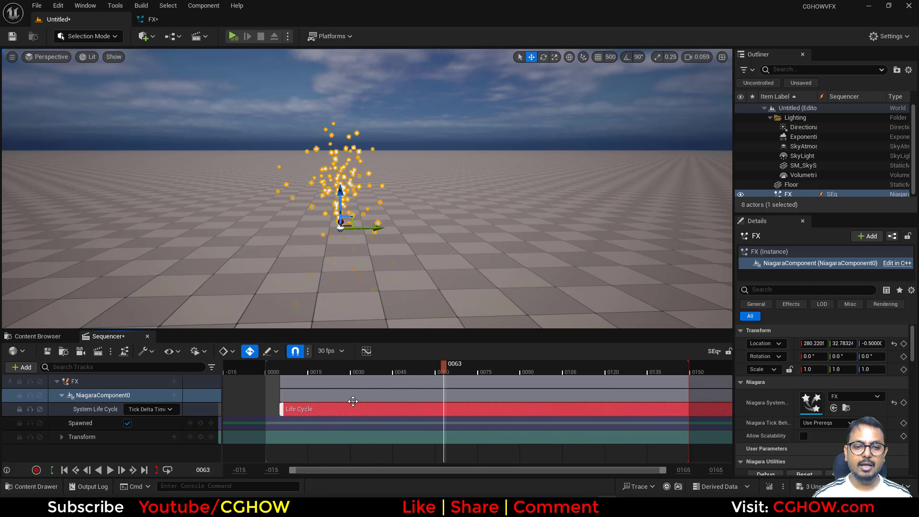
{"action": "mouse_move", "coordinate": [282, 409]}
{"action": "left_mouse_down"}
{"action": "mouse_move", "coordinate": [565, 409]}
{"action": "mouse_move", "coordinate": [307, 413]}
{"action": "left_mouse_up"}
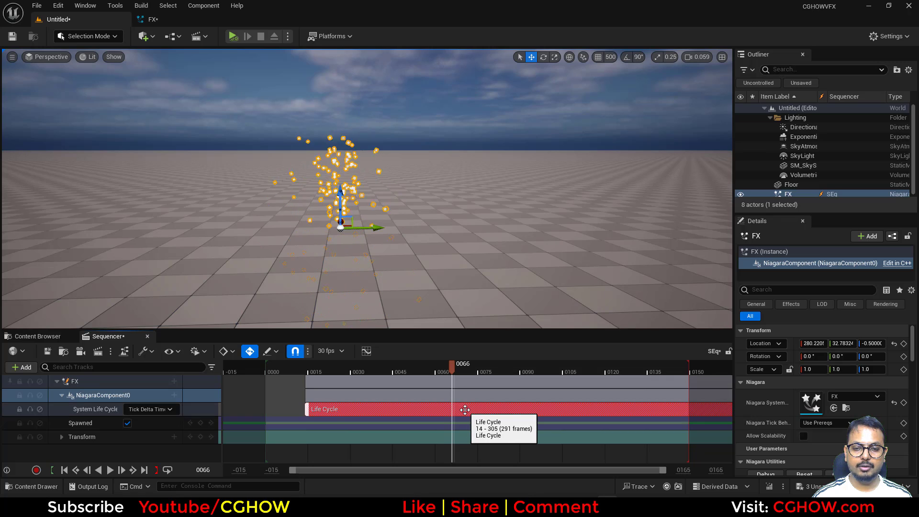
- Trim the Life Cycle section to end at 0066, start it around frame 35, and play
{"action": "right_click", "coordinate": [466, 408]}
{"action": "mouse_move", "coordinate": [512, 330]}
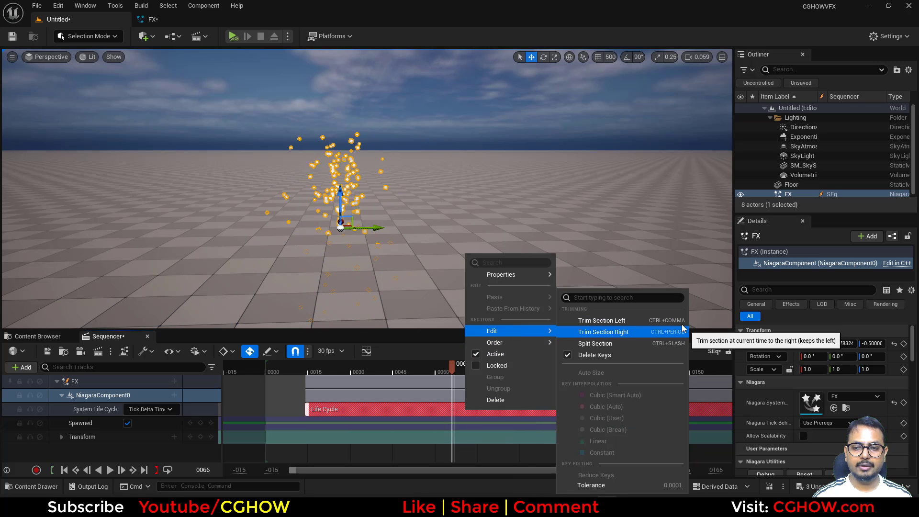
{"action": "left_click", "coordinate": [611, 332]}
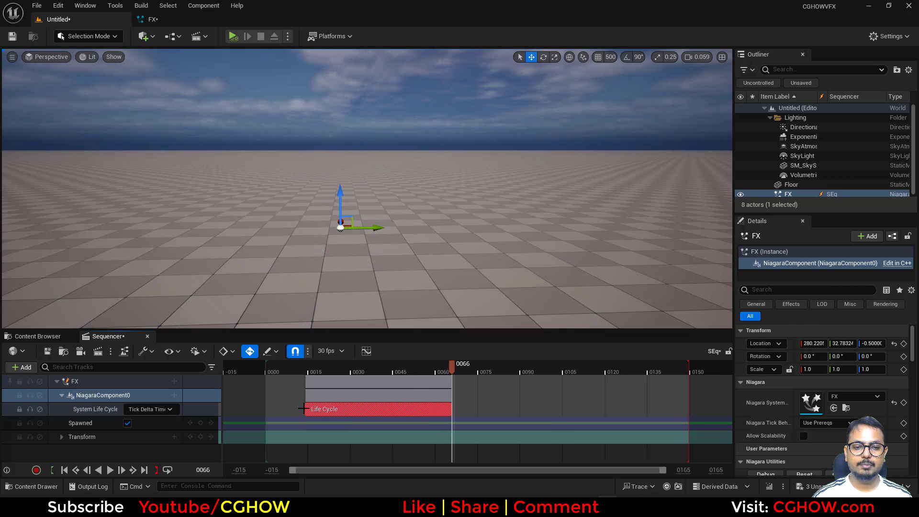
{"action": "left_click_drag", "start_coordinate": [304, 408], "coordinate": [373, 408]}
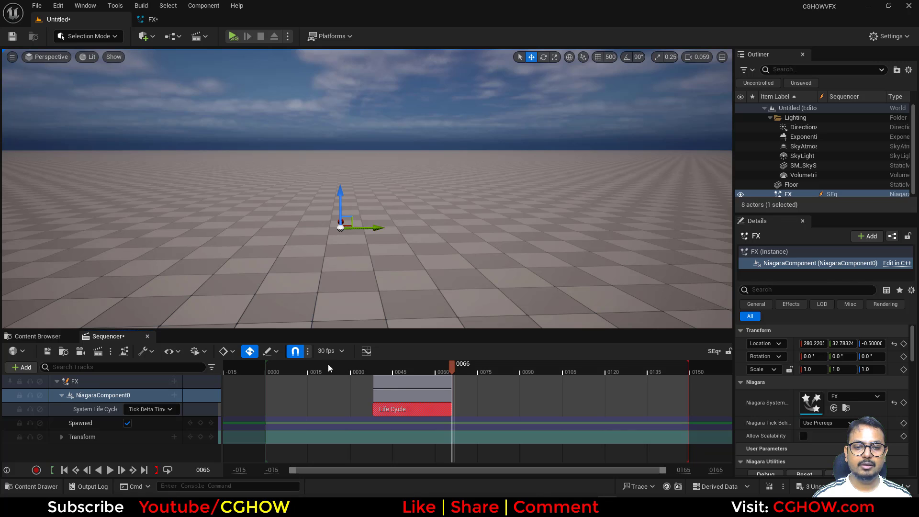
{"action": "left_click", "coordinate": [111, 470]}
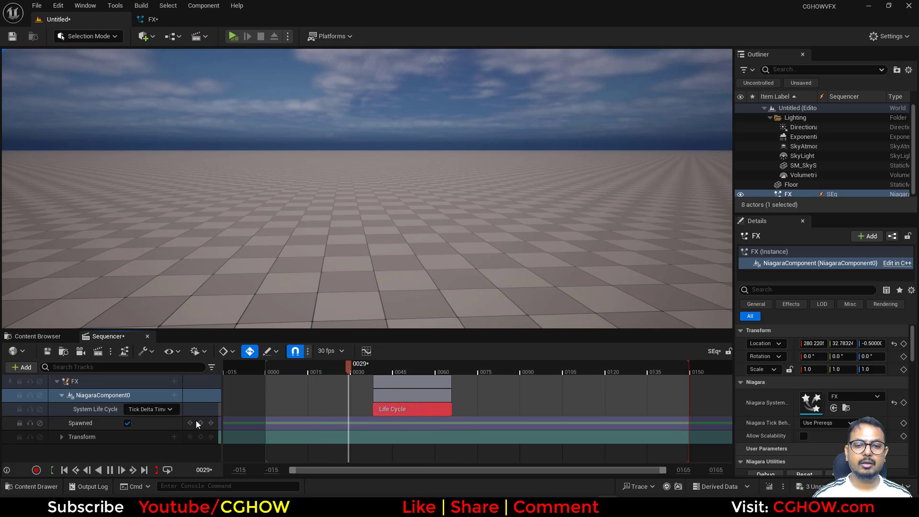